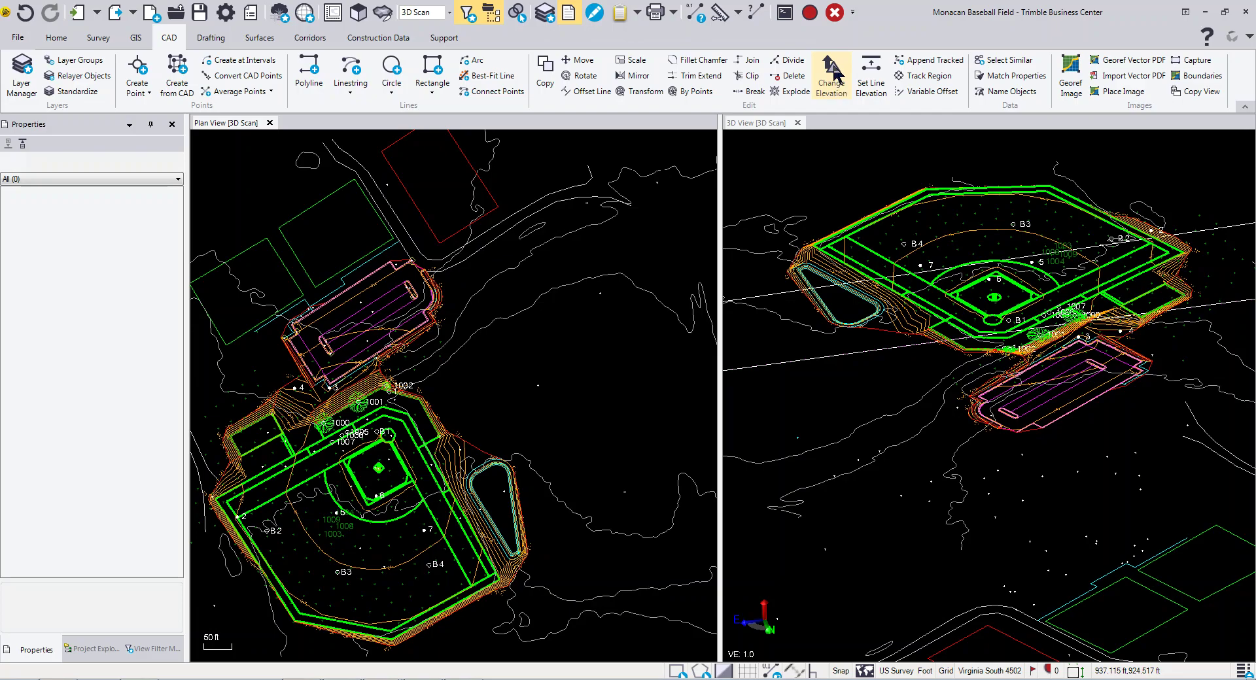
- Start the Change Elevation command and select the red School building outline in plan view
{"action": "left_click", "coordinate": [837, 90]}
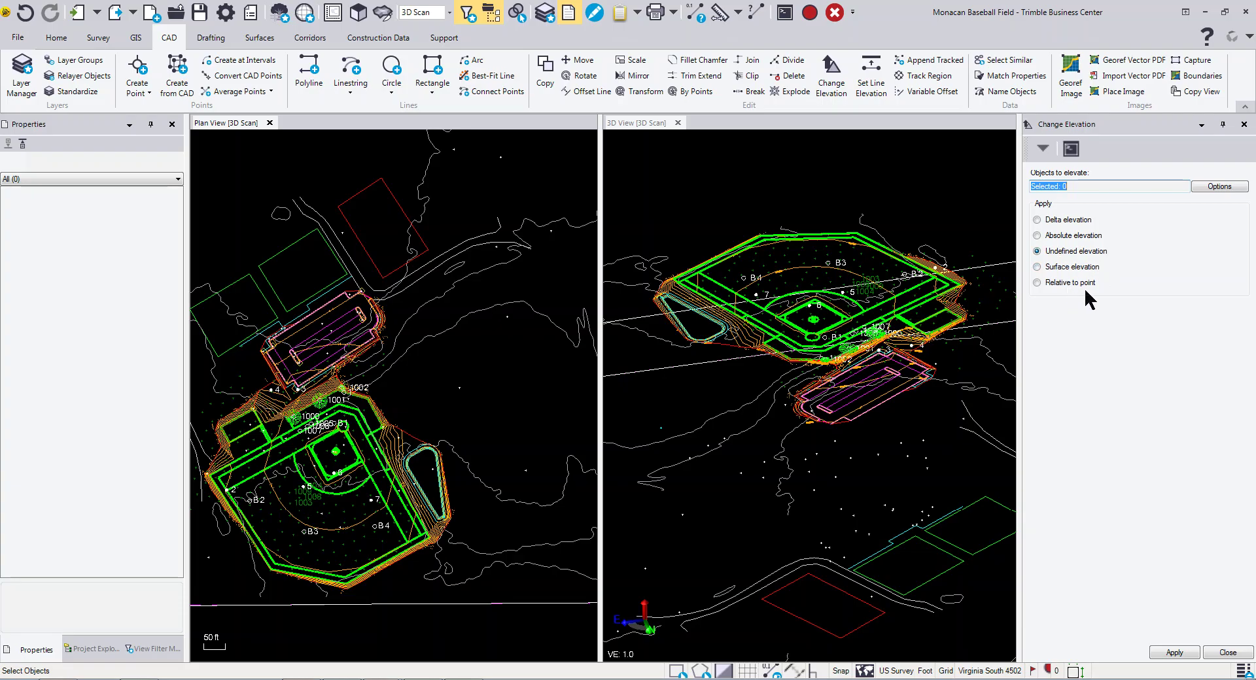
{"action": "scroll", "coordinate": [879, 431], "scroll_direction": "down", "scroll_amount": 3}
{"action": "middle_click_drag", "start_coordinate": [880, 435], "coordinate": [829, 413]}
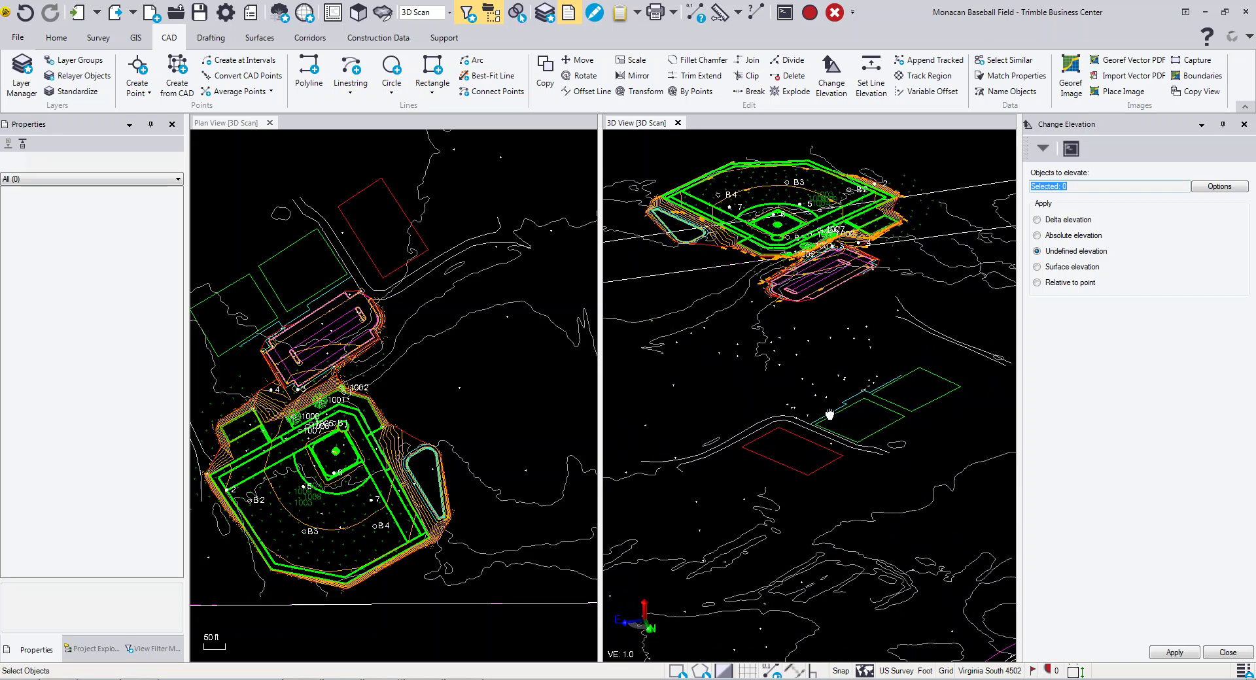
{"action": "left_click", "coordinate": [393, 202]}
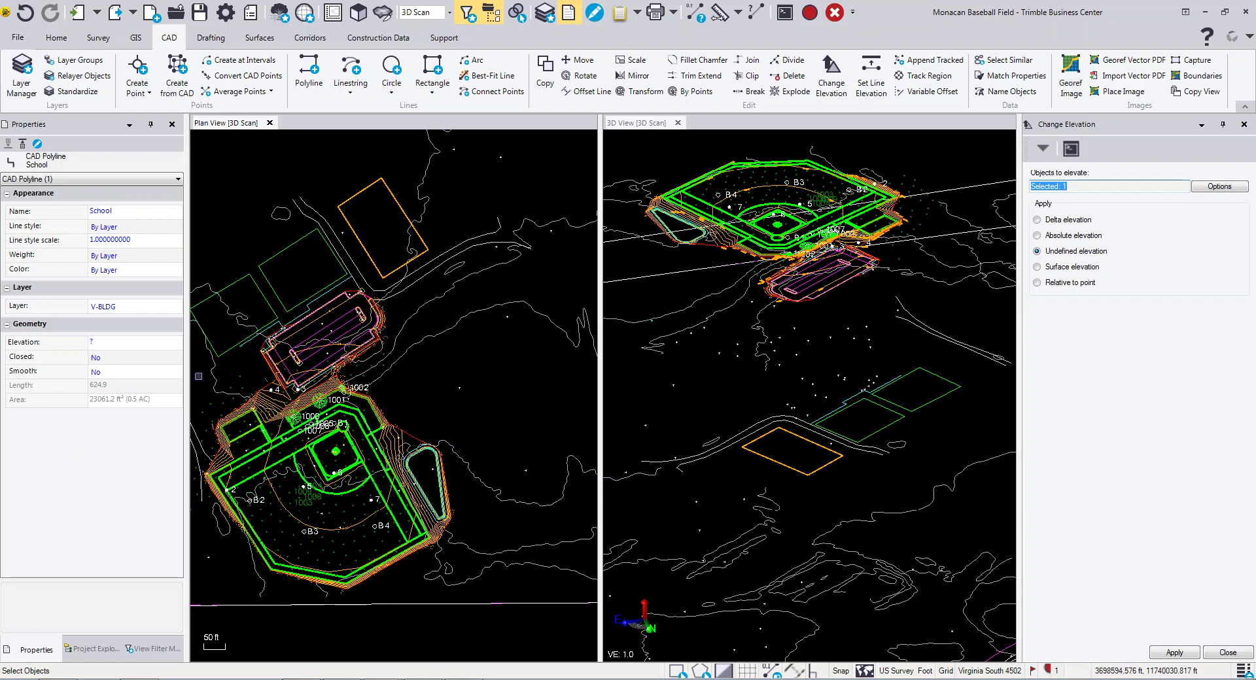
- Select the central linestring in the parking lot and try to apply an undefined elevation to it
{"action": "left_click", "coordinate": [810, 285]}
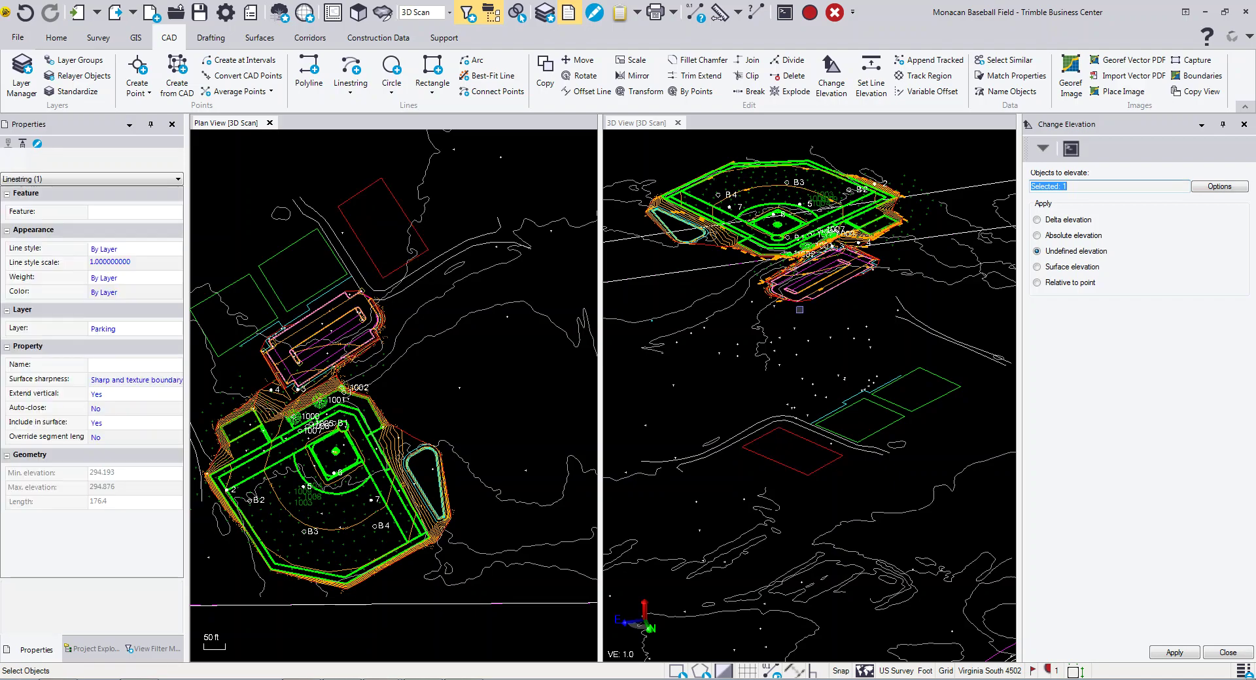
{"action": "scroll", "coordinate": [320, 347], "scroll_direction": "up", "scroll_amount": 5}
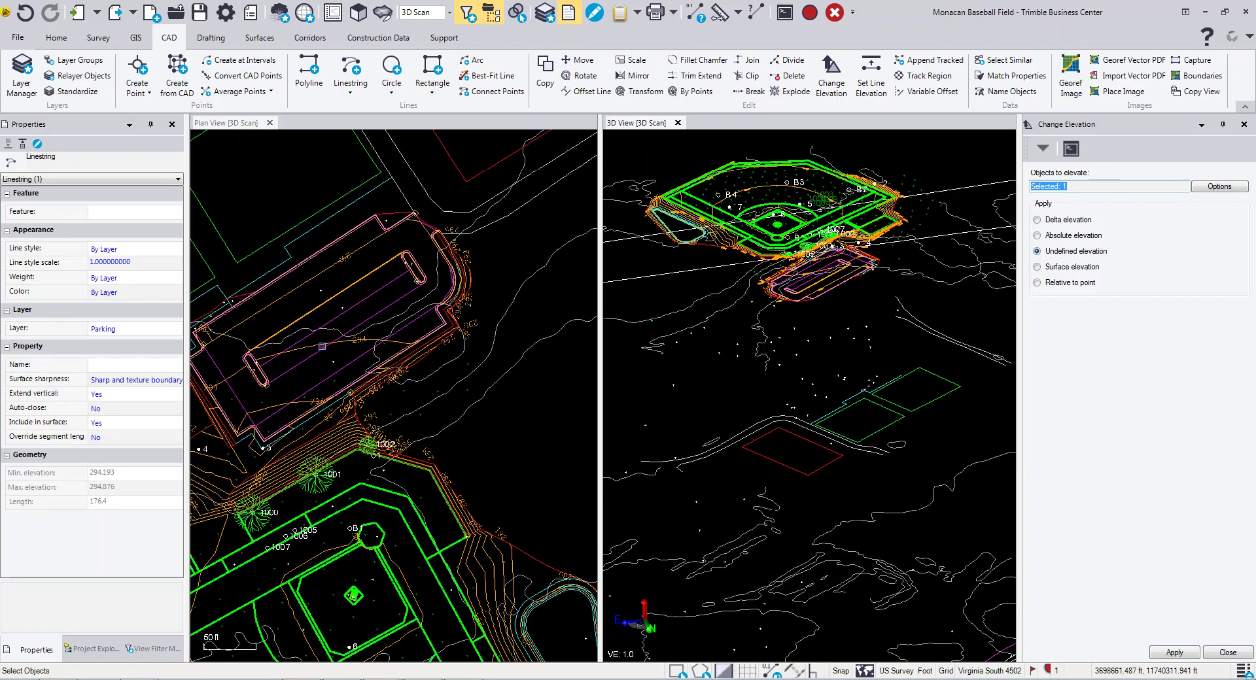
{"action": "middle_click_drag", "start_coordinate": [384, 285], "coordinate": [390, 301]}
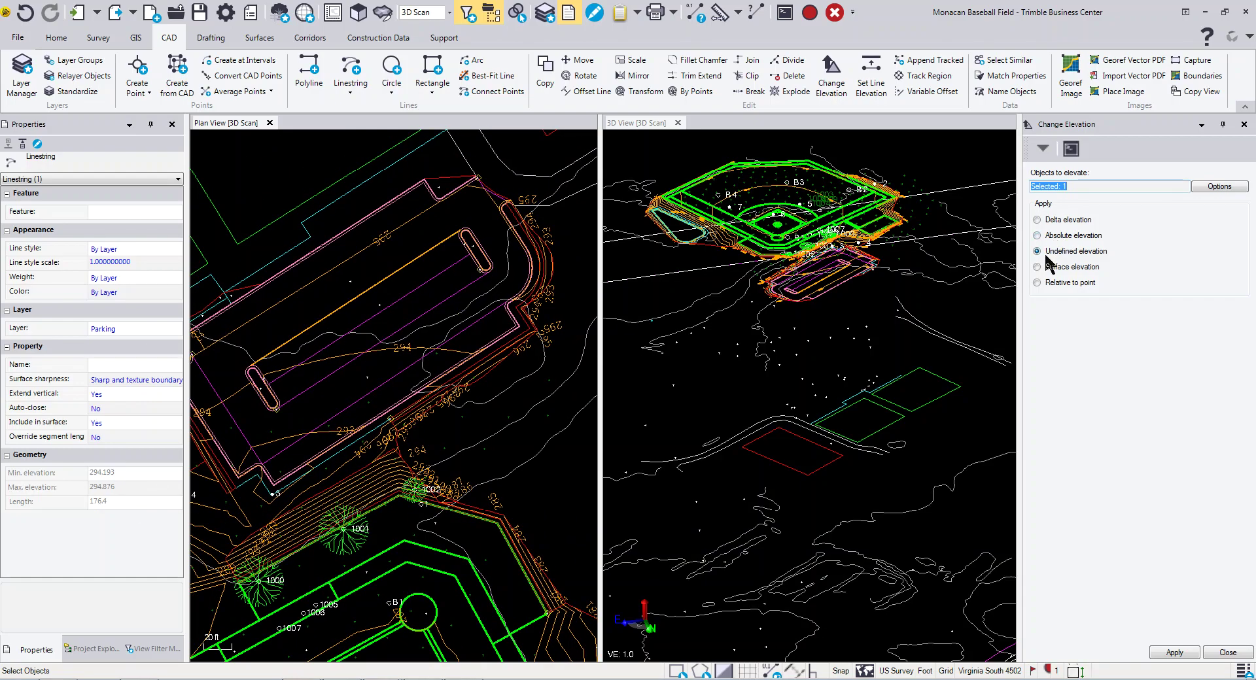
{"action": "left_click", "coordinate": [1177, 658]}
- Select the School building polyline and give it an absolute elevation of 100 ft
{"action": "scroll", "coordinate": [530, 432], "scroll_direction": "down", "scroll_amount": 5}
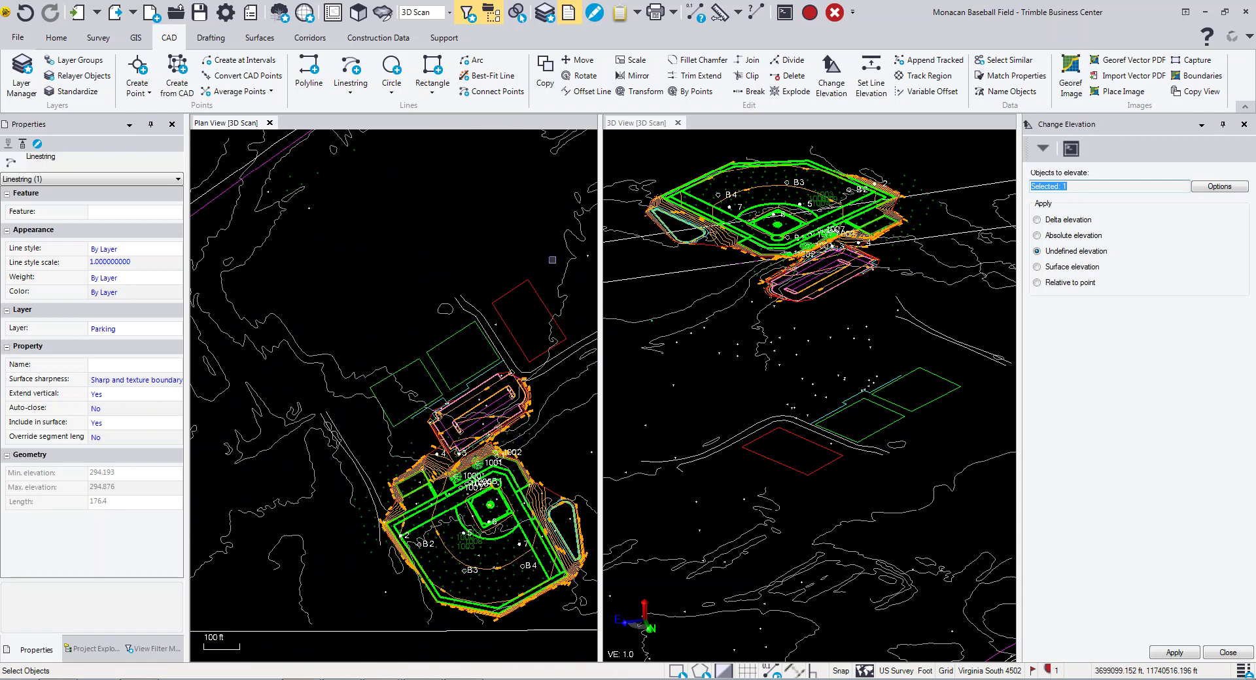
{"action": "left_click", "coordinate": [531, 282]}
{"action": "middle_click_drag", "start_coordinate": [532, 281], "coordinate": [493, 284]}
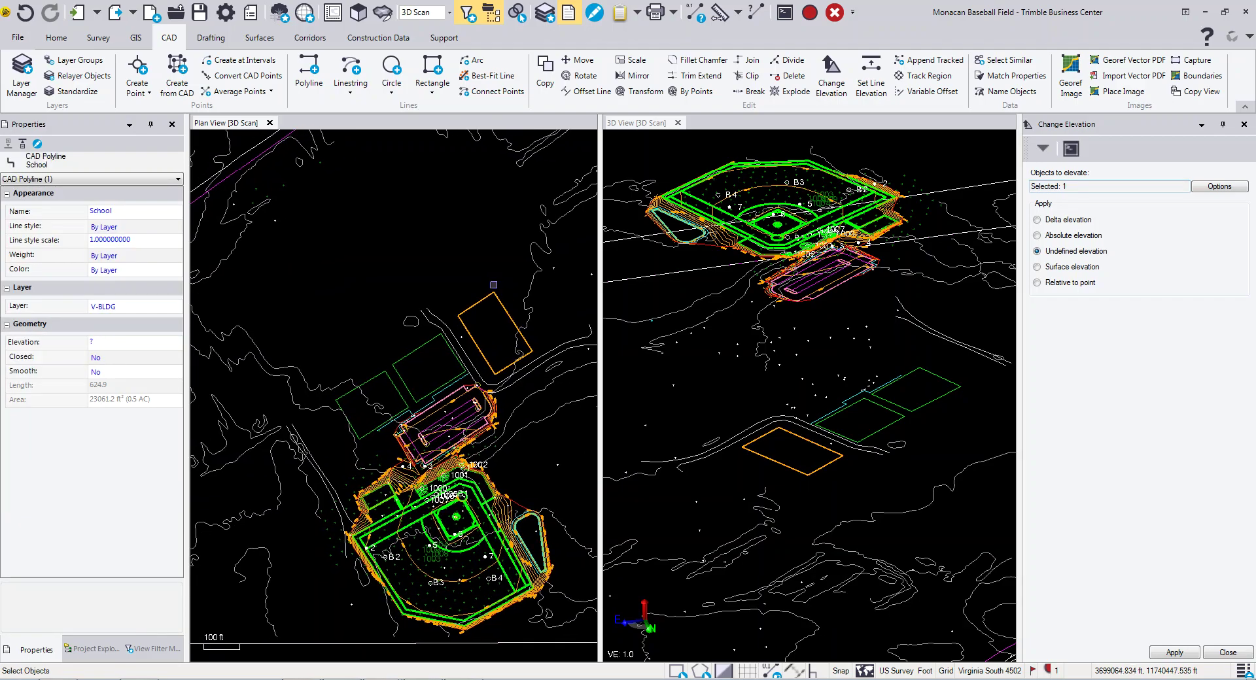
{"action": "left_click", "coordinate": [1037, 236]}
{"action": "left_click", "coordinate": [1062, 318]}
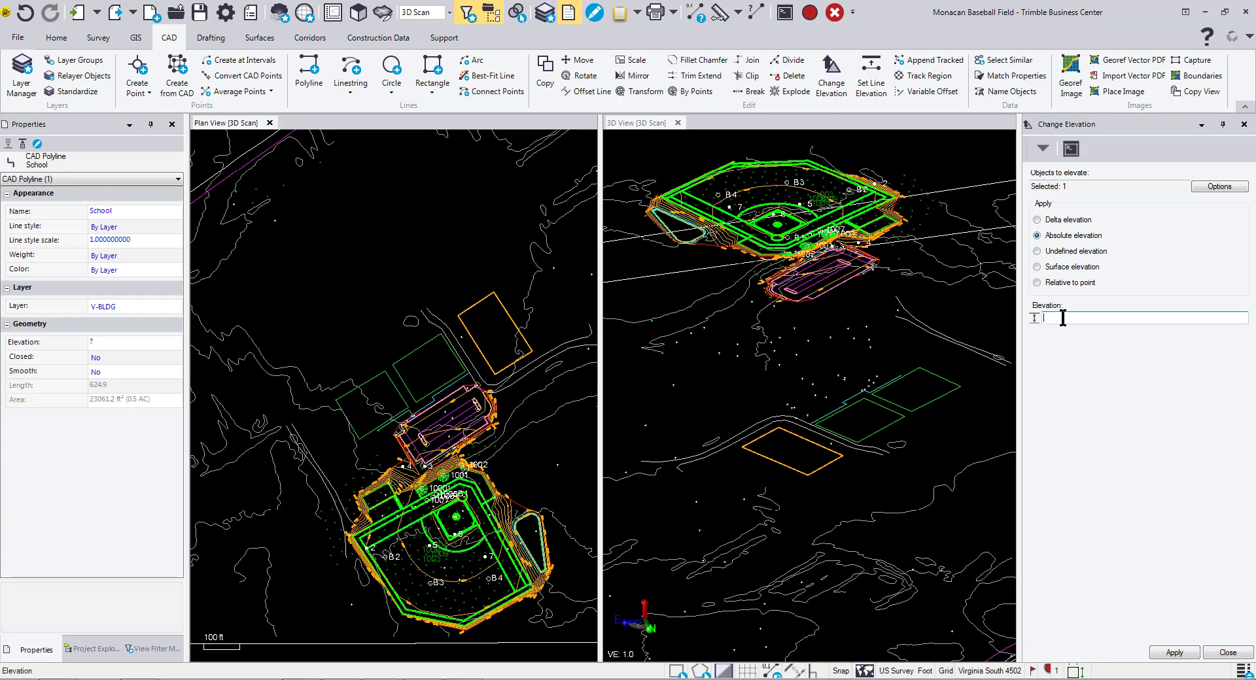
{"action": "type", "text": "100"}
{"action": "key", "text": "Return"}
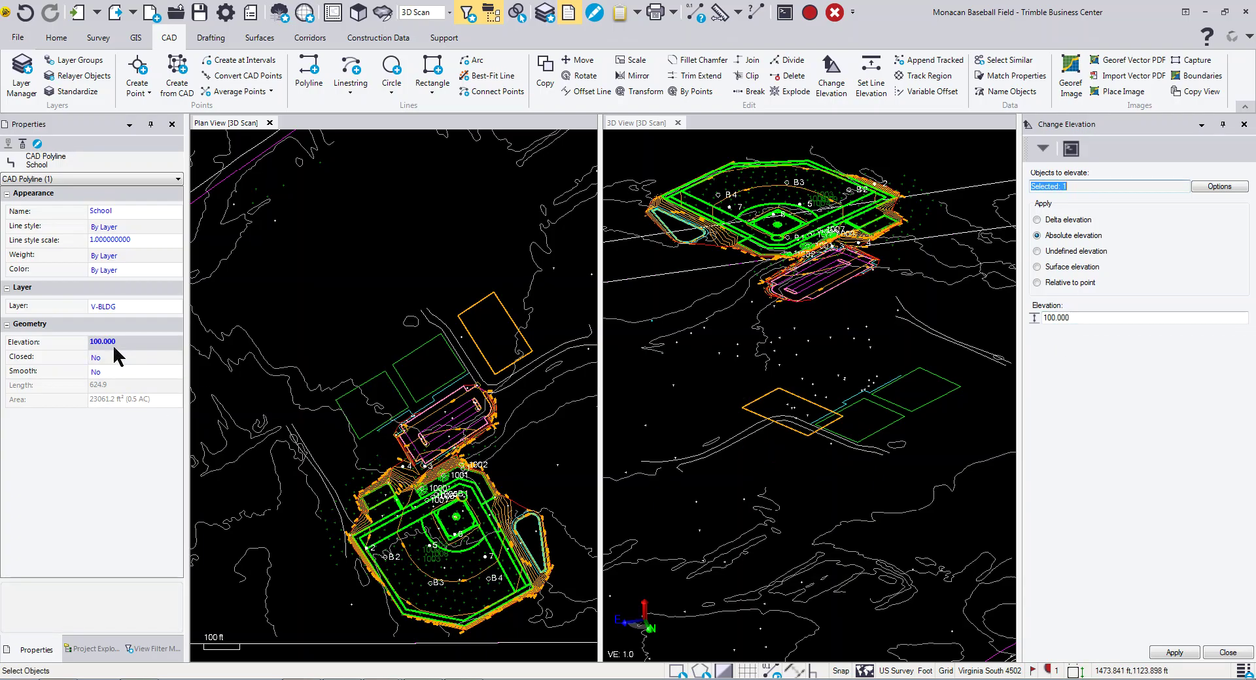
- Apply a delta elevation of 25 ft to the School polyline, followed by a second delta of -50 ft
{"action": "left_click", "coordinate": [1037, 220]}
{"action": "left_click_drag", "start_coordinate": [1073, 316], "coordinate": [1034, 322]}
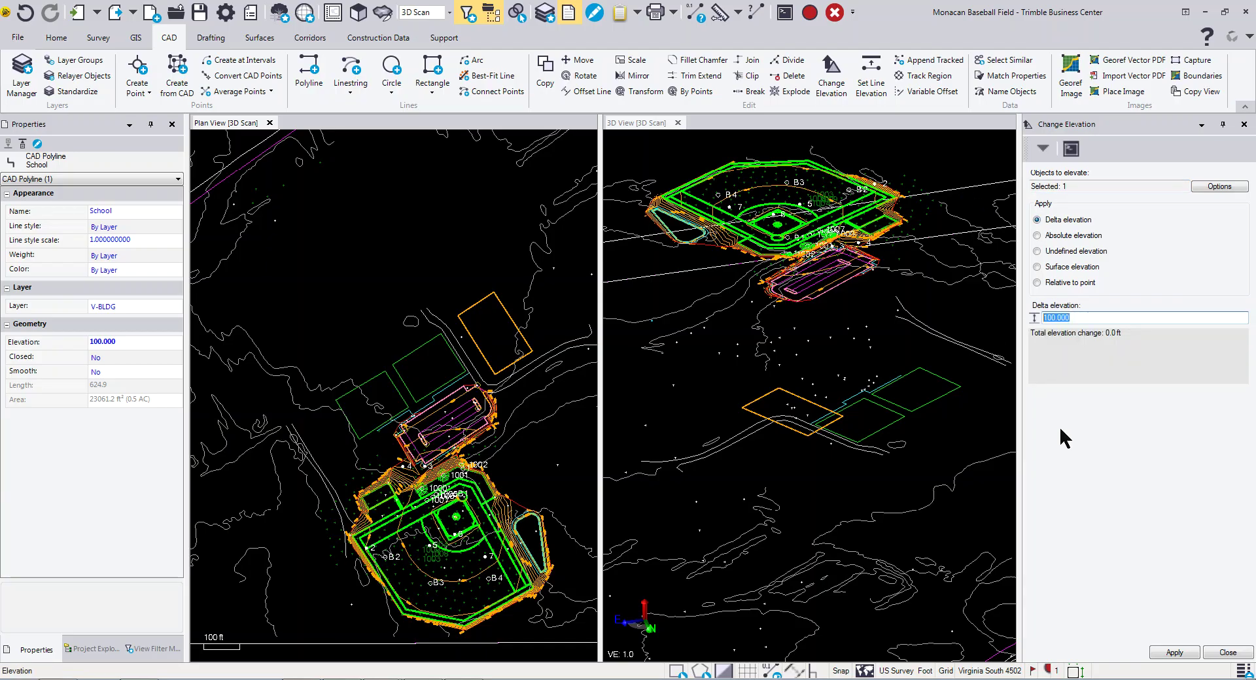
{"action": "type", "text": "25"}
{"action": "left_click", "coordinate": [1187, 654]}
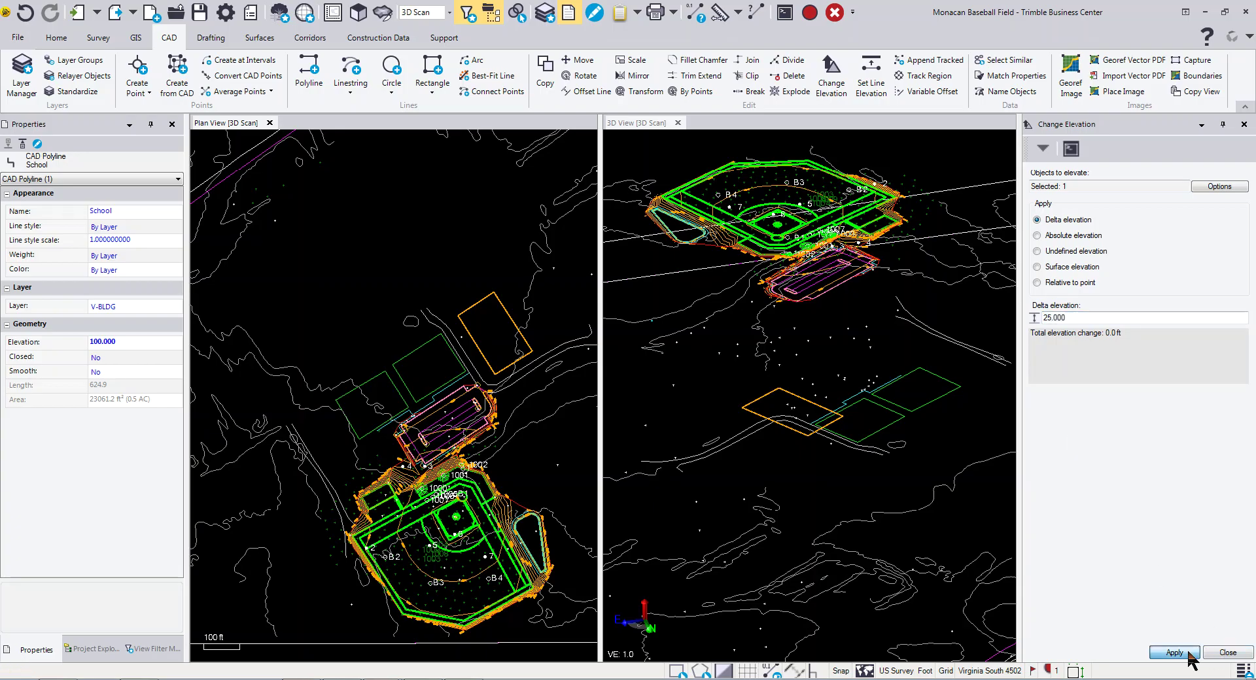
{"action": "left_click", "coordinate": [1073, 317]}
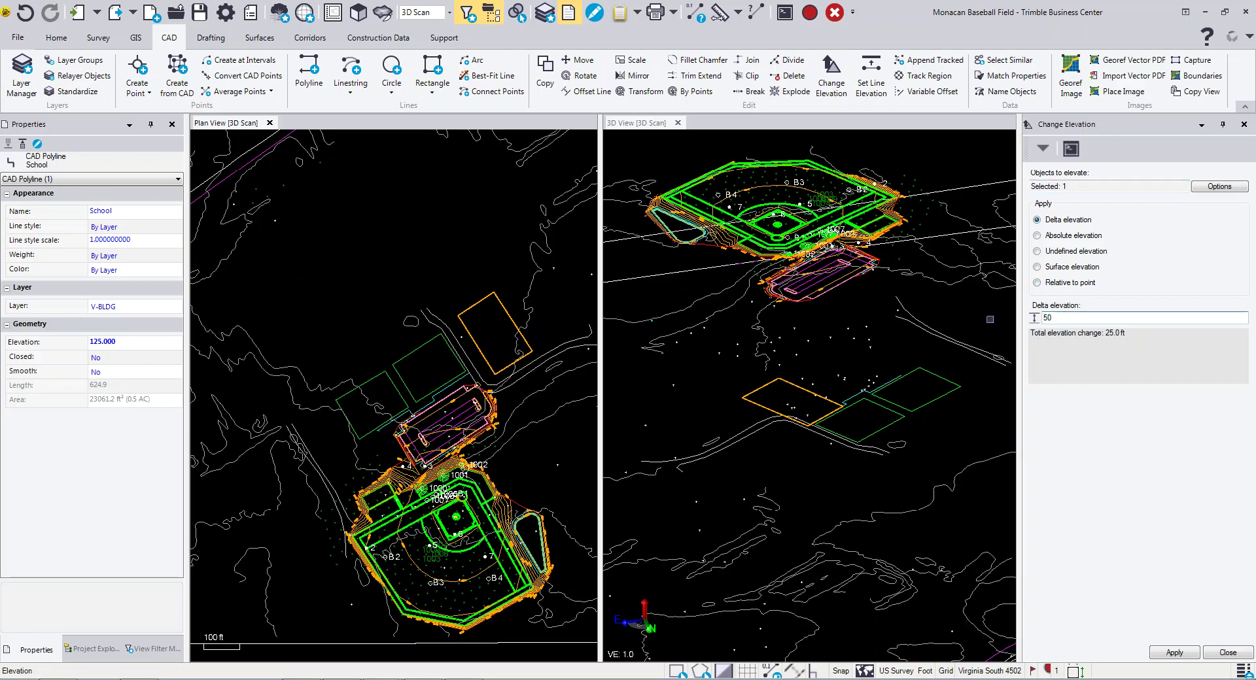
{"action": "left_click", "coordinate": [1174, 652]}
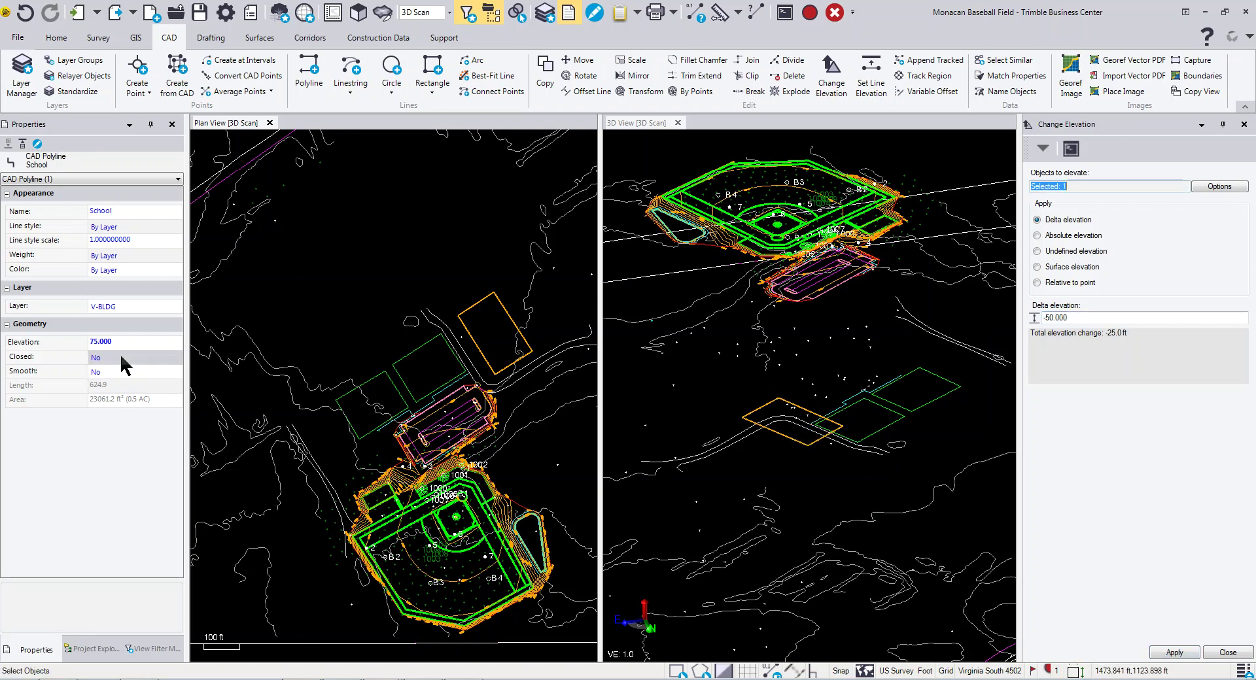
- Drape the School outline on the Original ground surface using the surface elevation option with a blank delta elevation
{"action": "left_click", "coordinate": [1036, 266]}
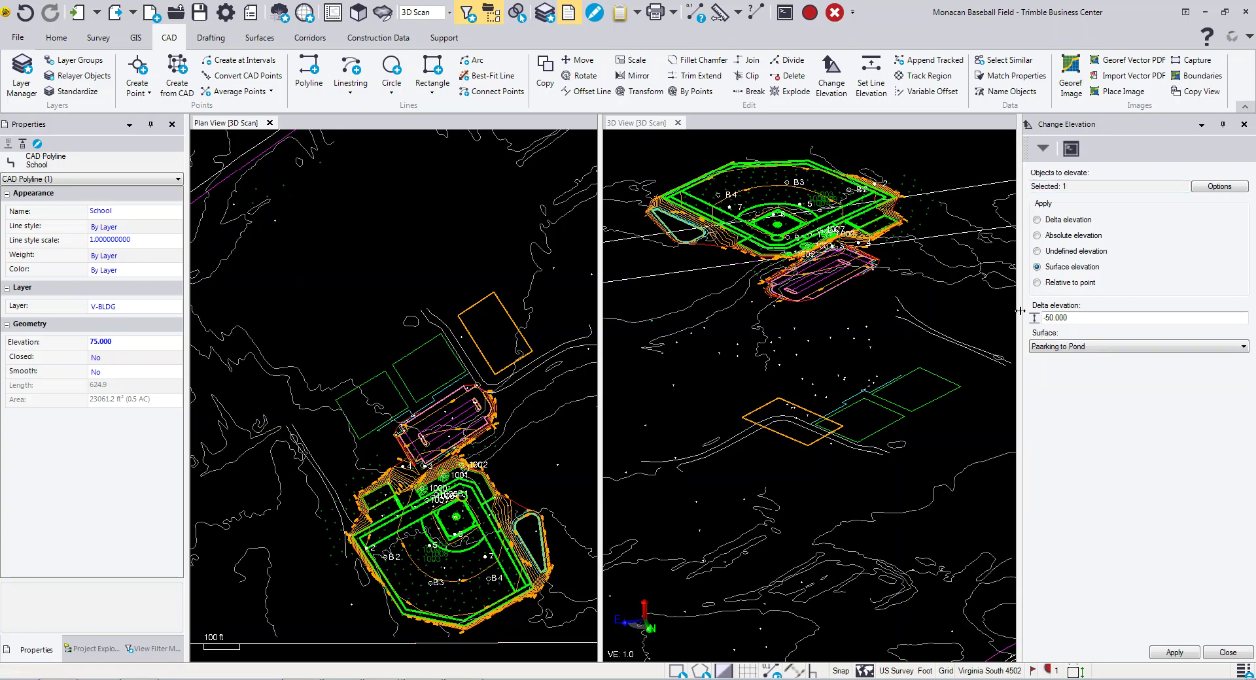
{"action": "left_click", "coordinate": [1070, 347]}
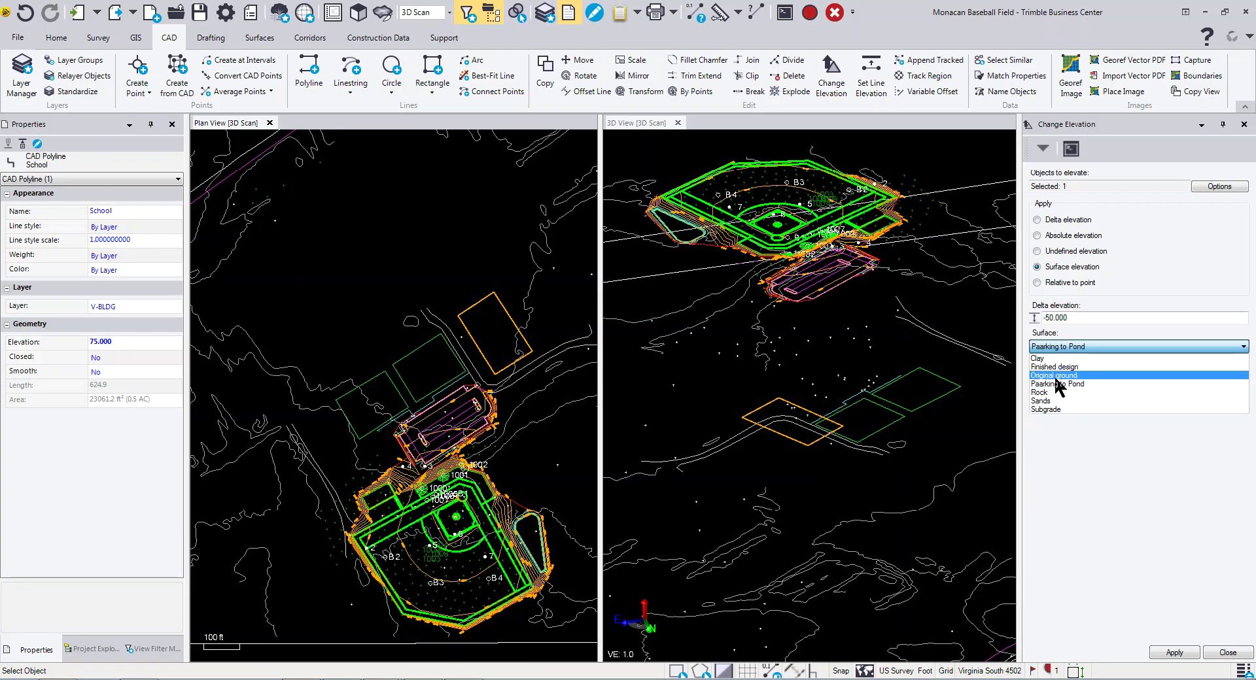
{"action": "left_click", "coordinate": [1056, 377]}
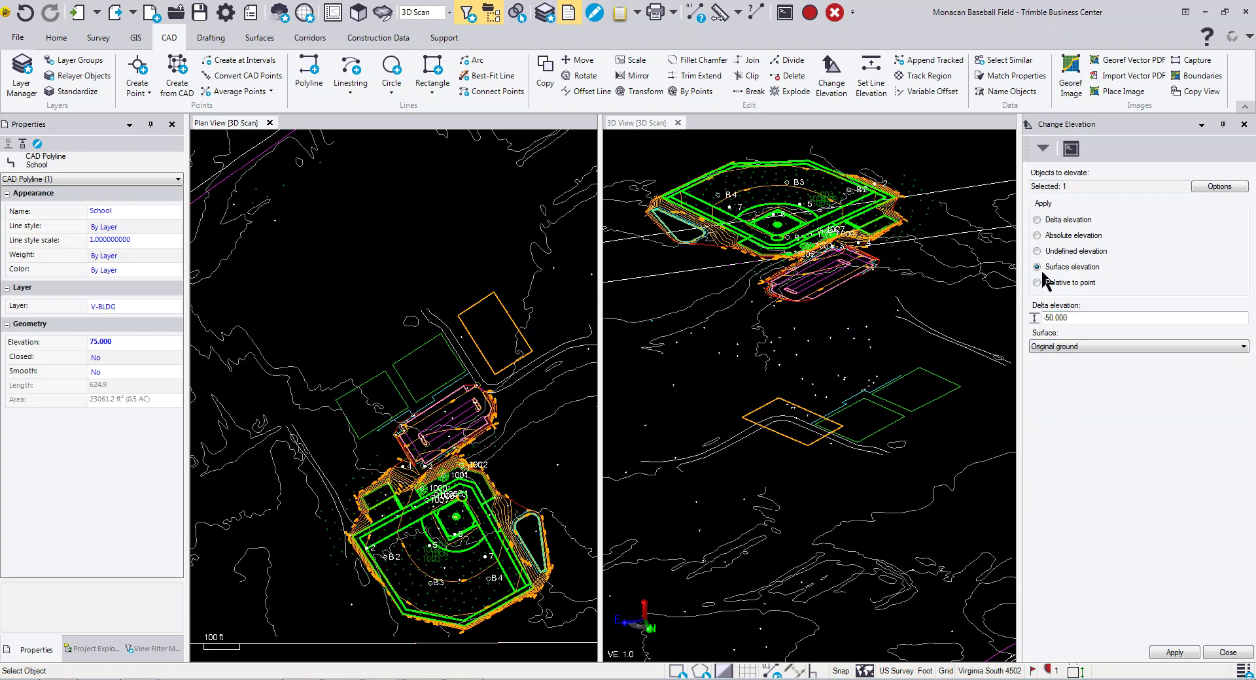
{"action": "left_click", "coordinate": [1068, 317]}
{"action": "left_click_drag", "start_coordinate": [1067, 317], "coordinate": [996, 316]}
{"action": "key", "text": "BackSpace"}
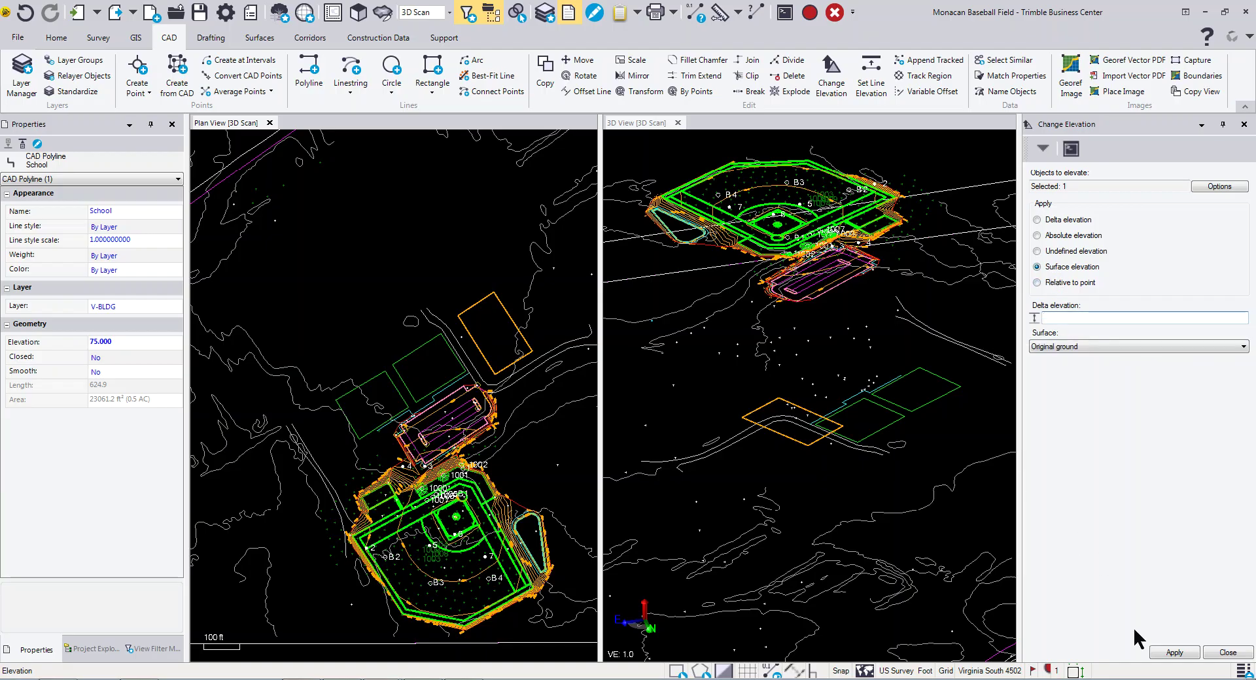
{"action": "left_click", "coordinate": [1175, 653]}
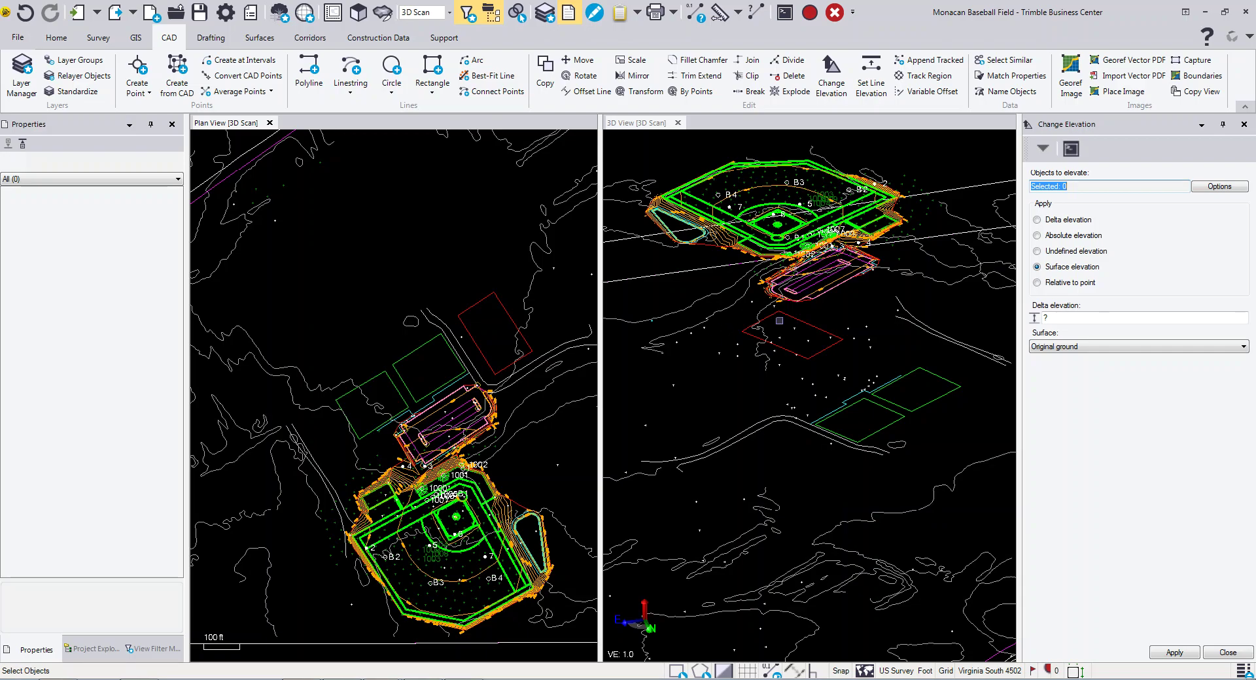
- Open the School linestring for editing, examine the elevations of its vertical points, and close the editor
{"action": "left_click", "coordinate": [476, 303]}
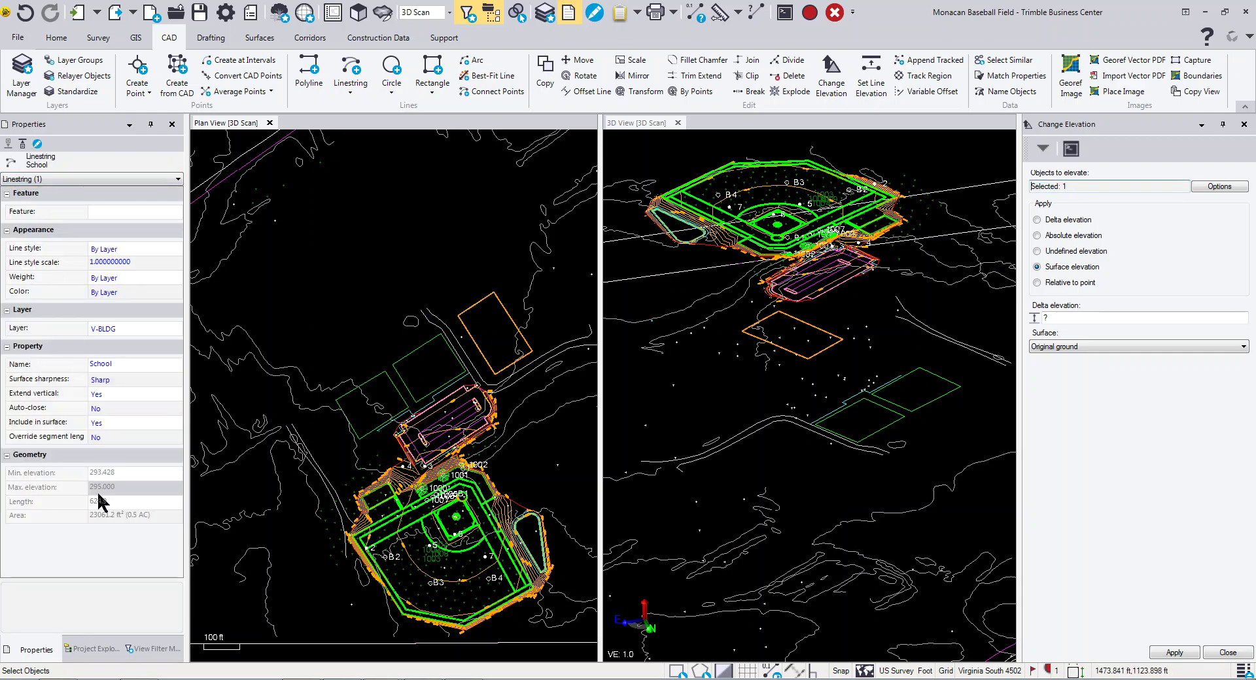
{"action": "right_click", "coordinate": [448, 220]}
{"action": "left_click", "coordinate": [478, 321]}
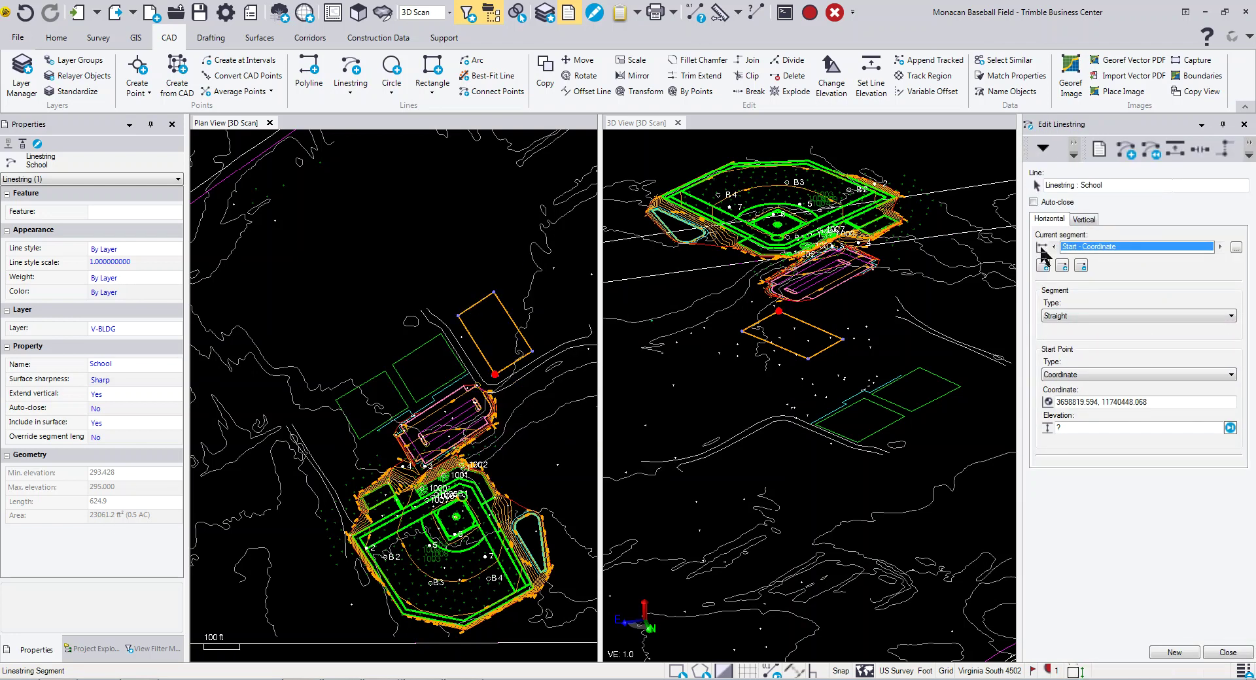
{"action": "left_click", "coordinate": [1084, 220]}
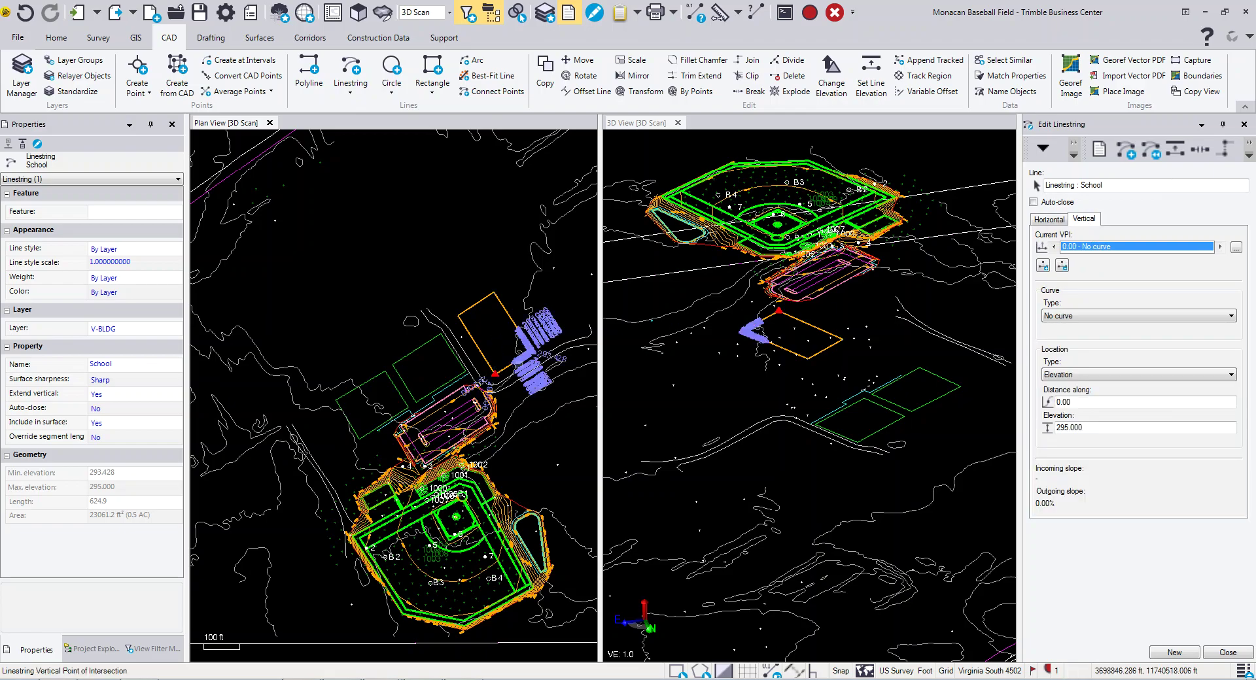
{"action": "scroll", "coordinate": [525, 363], "scroll_direction": "up", "scroll_amount": 6}
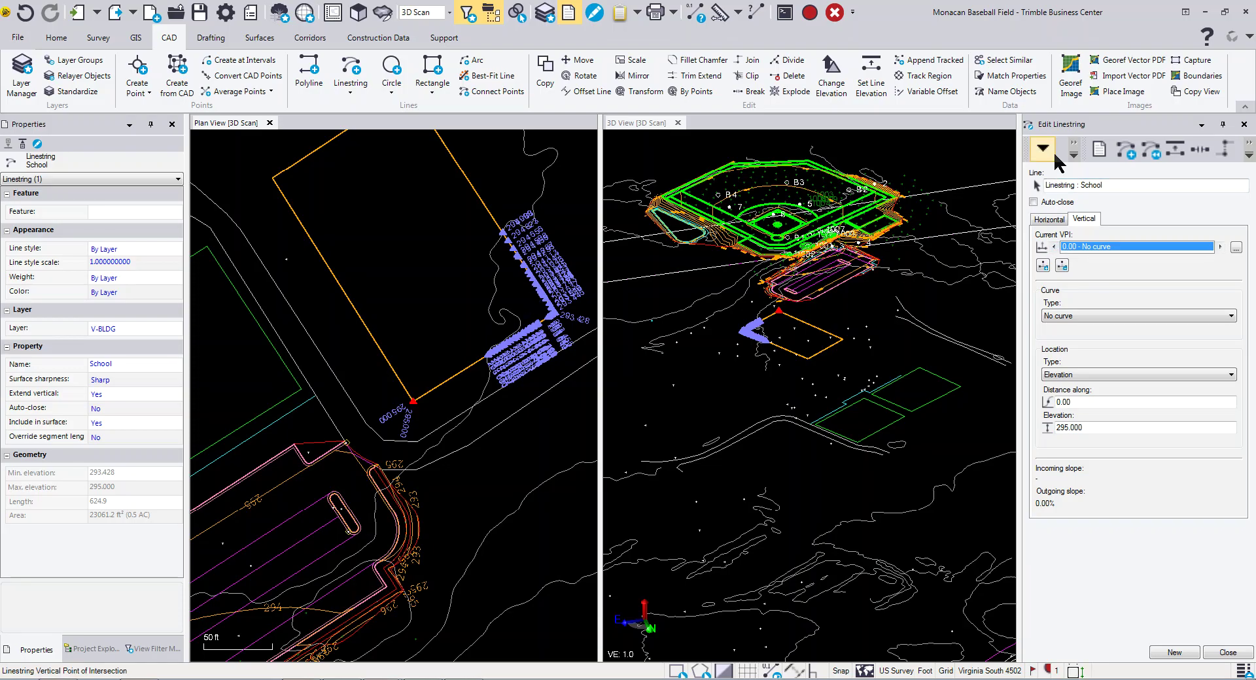
{"action": "left_click", "coordinate": [1227, 652]}
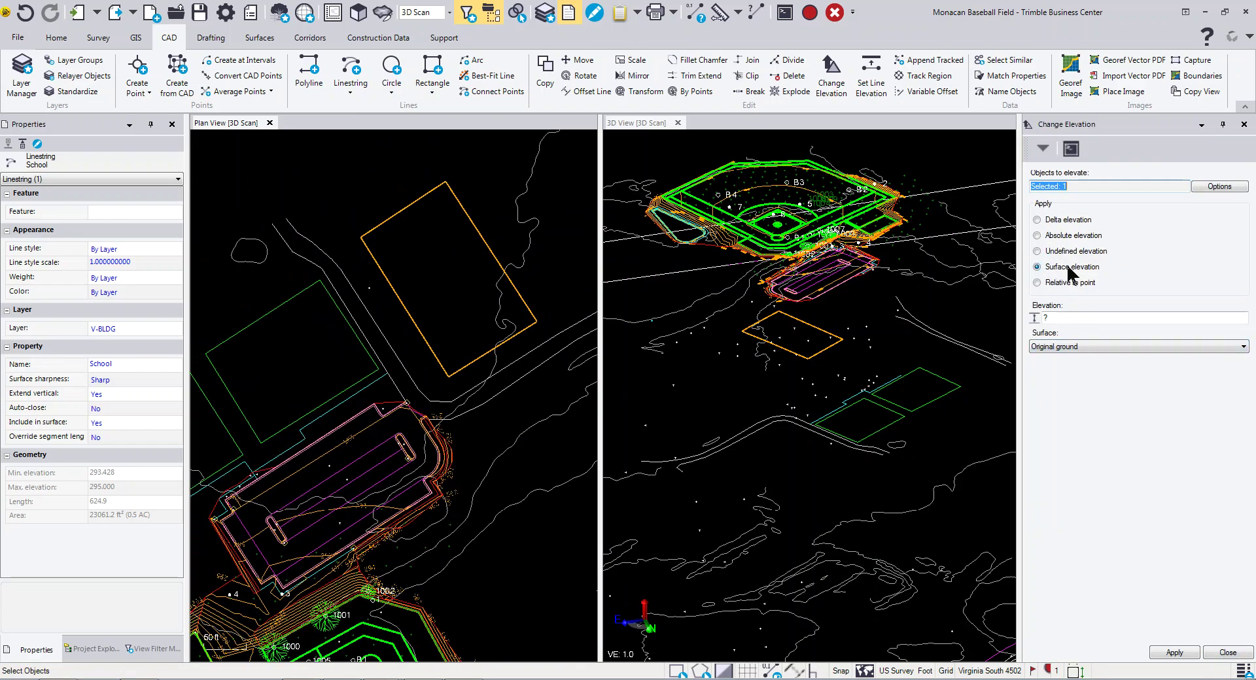
- Apply a surface elevation to the School linestring with a 50 ft offset from Original ground
{"action": "left_click", "coordinate": [1060, 318]}
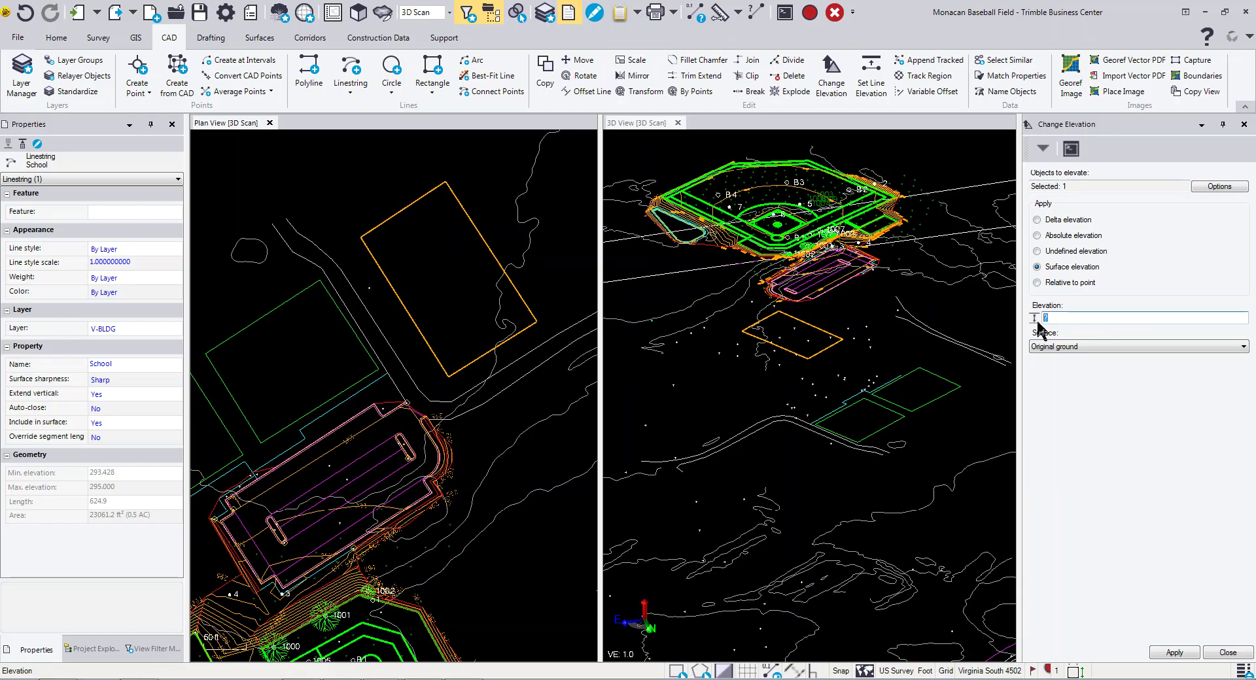
{"action": "type", "text": "50"}
{"action": "left_click", "coordinate": [1175, 653]}
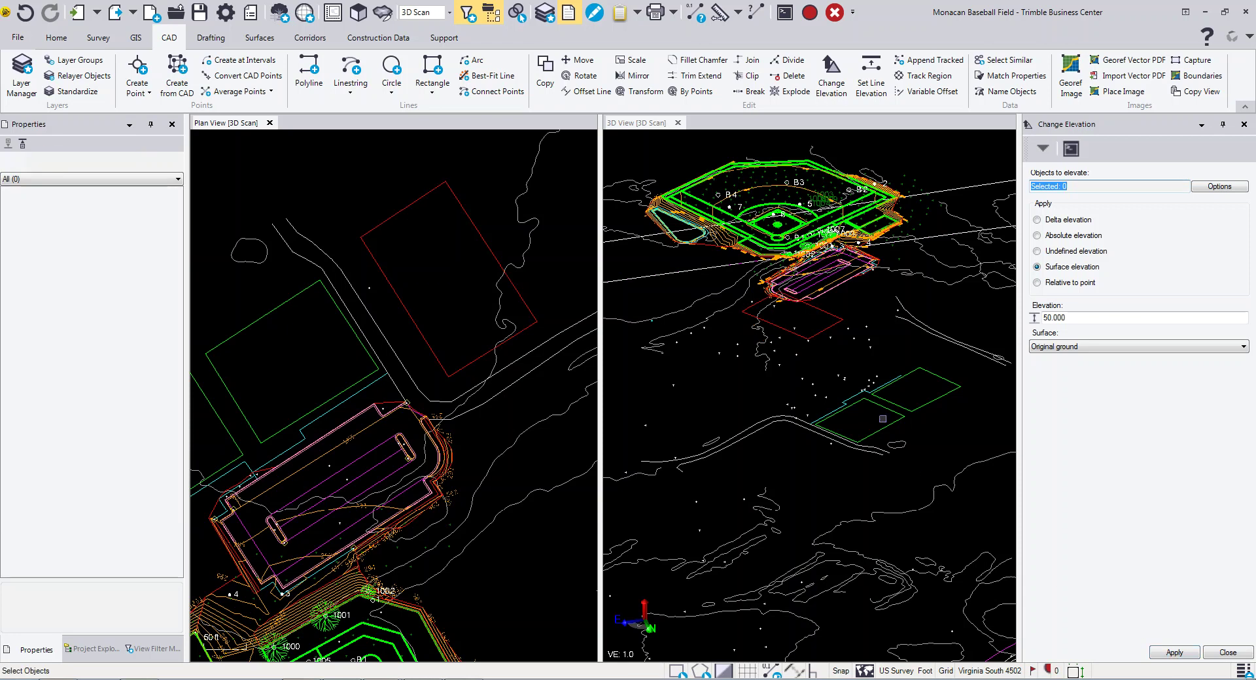
- Reselect the School linestring and check its offset vertical point elevations in the linestring editor
{"action": "left_click", "coordinate": [477, 227]}
{"action": "right_click", "coordinate": [479, 231]}
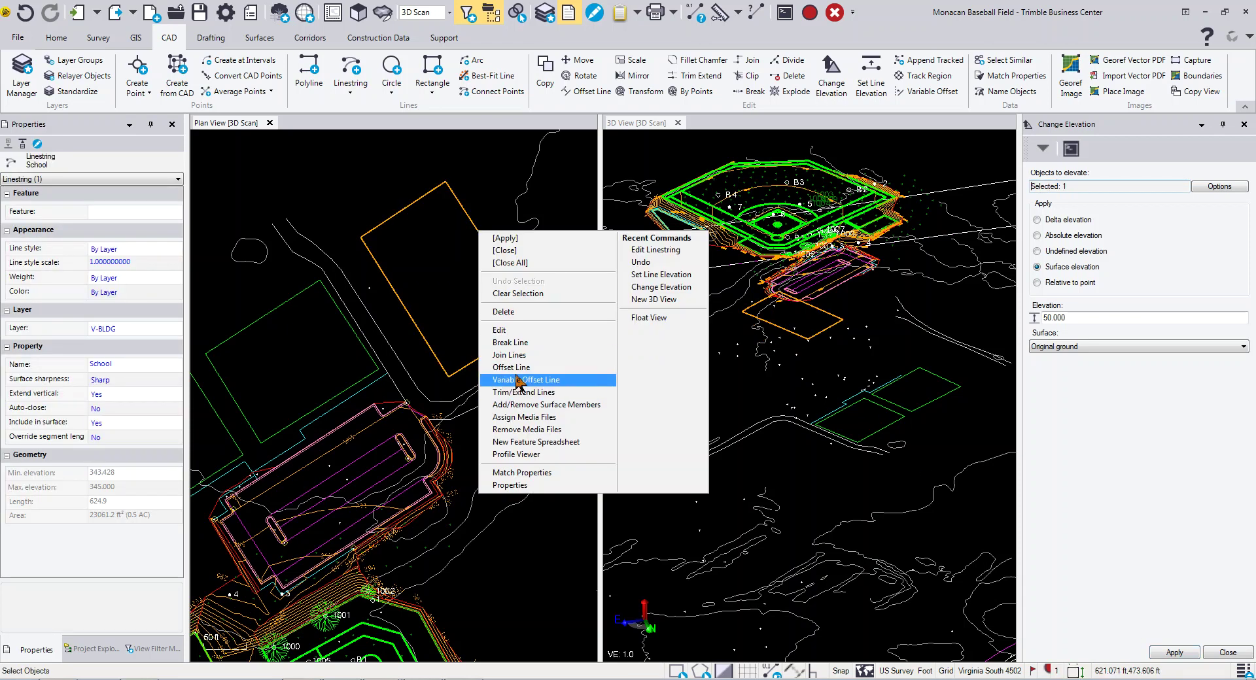
{"action": "left_click", "coordinate": [508, 331]}
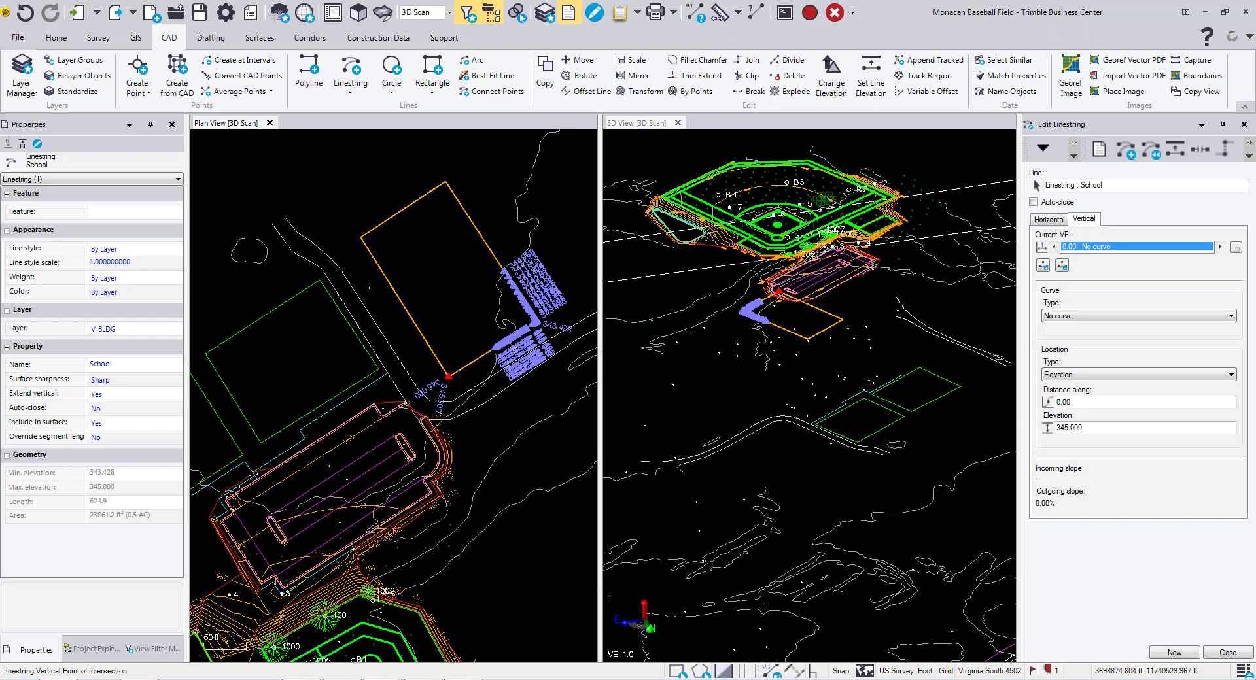
{"action": "left_click", "coordinate": [1218, 653]}
- Make the School linestring's elevation undefined and try to apply a delta elevation of 50 ft to it
{"action": "left_click", "coordinate": [1039, 252]}
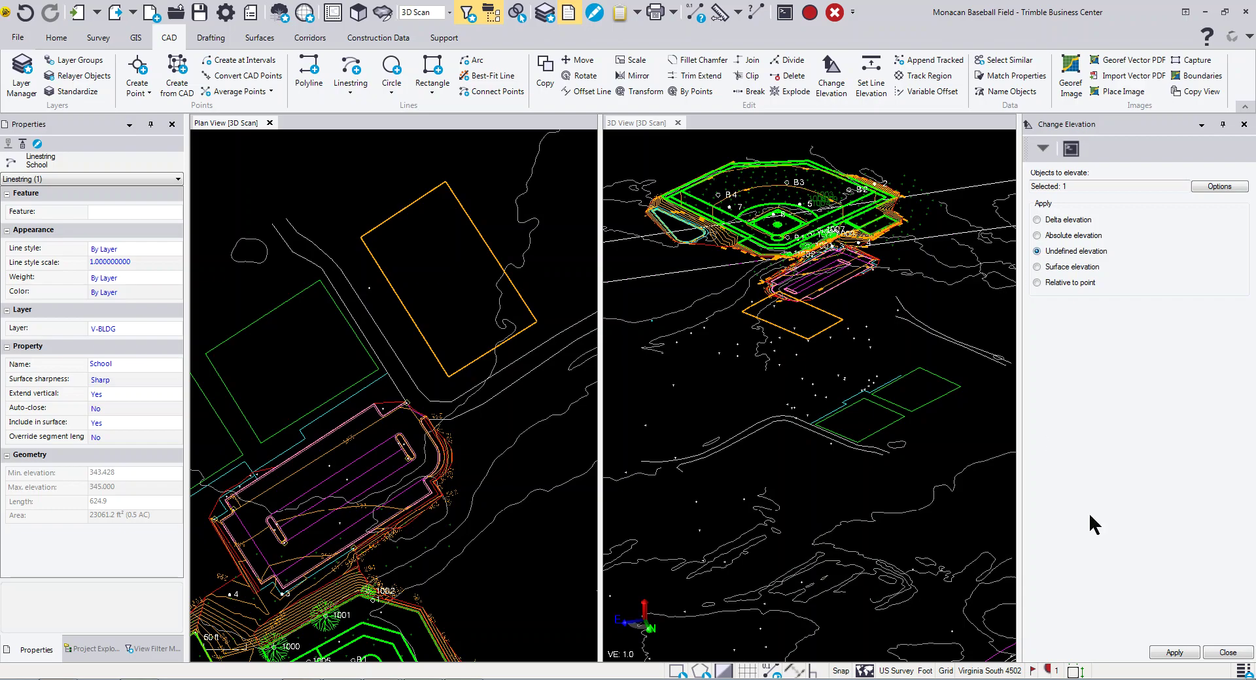
{"action": "left_click", "coordinate": [1174, 653]}
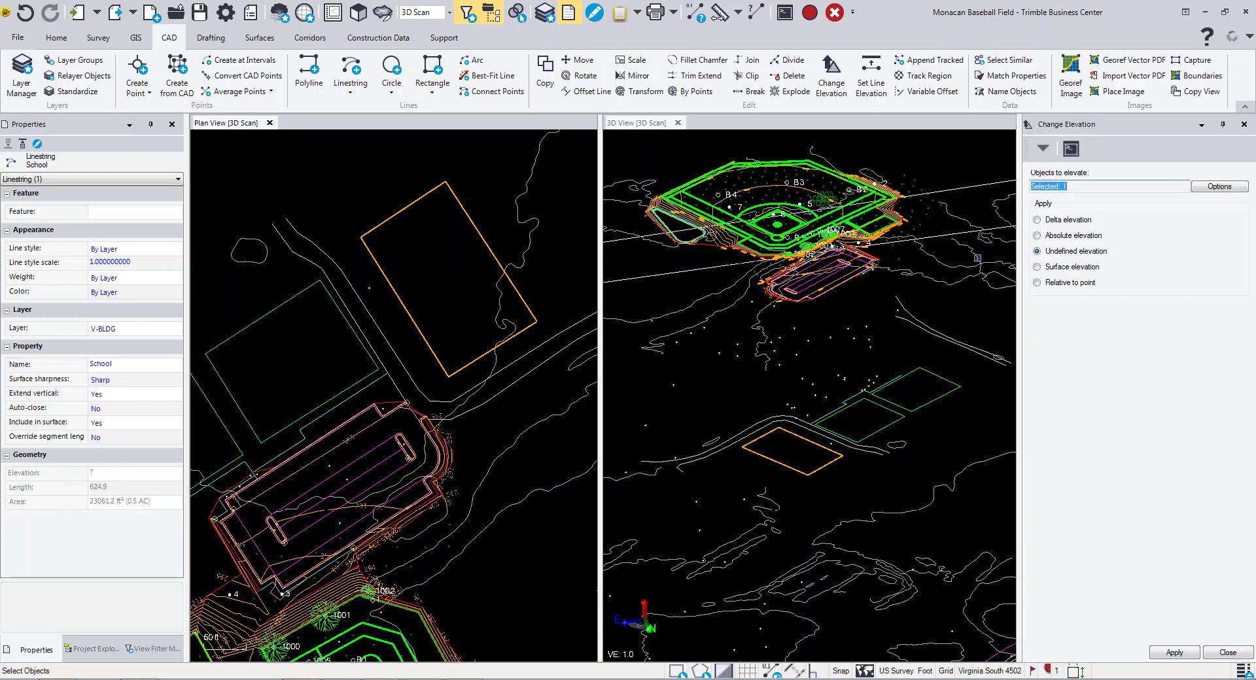
{"action": "left_click", "coordinate": [1038, 220]}
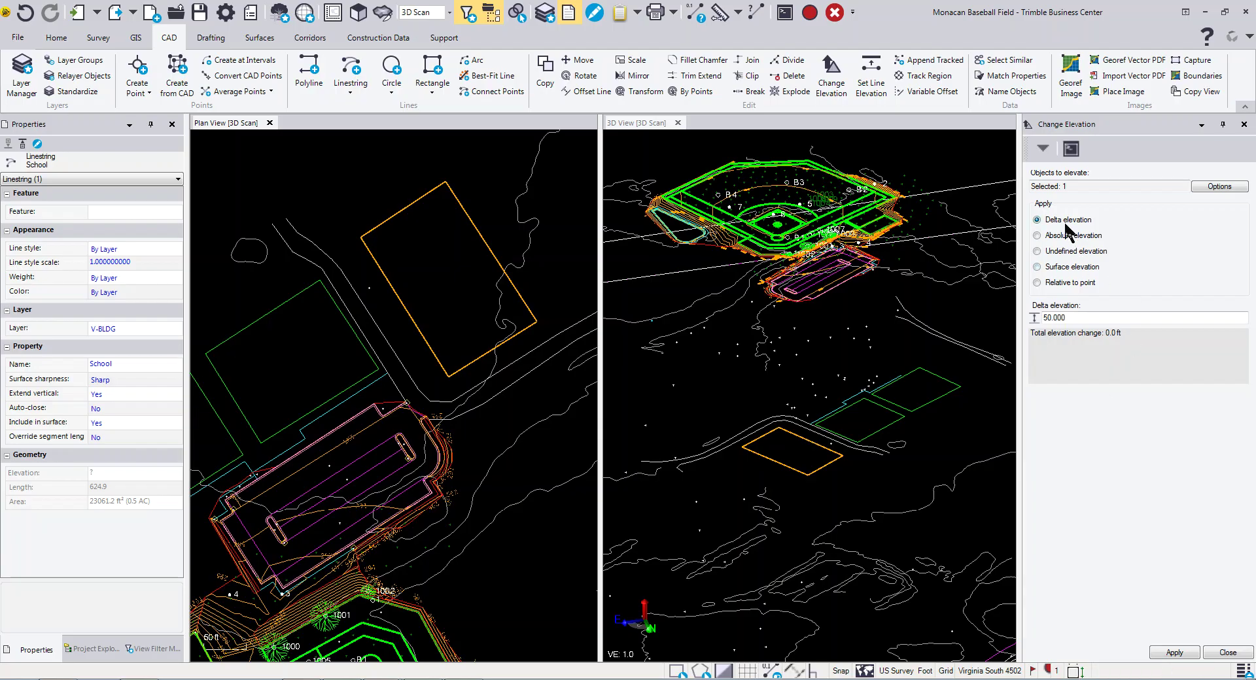
{"action": "left_click", "coordinate": [1187, 653]}
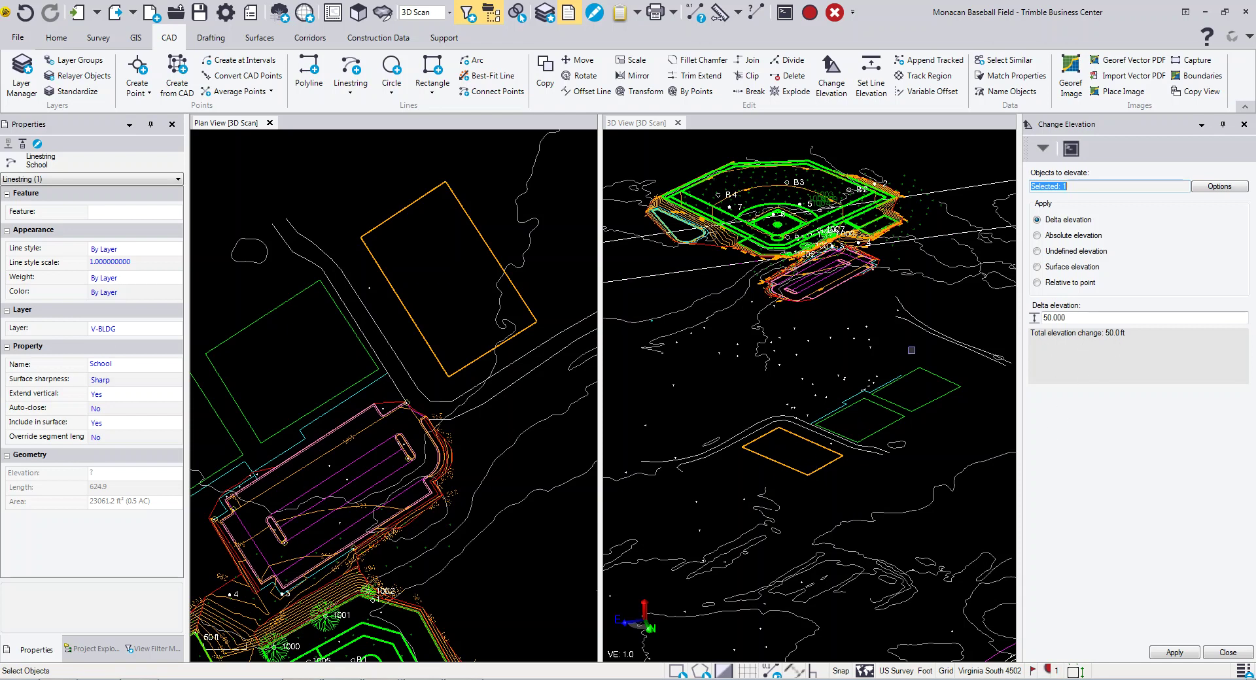
- Set the School linestring to an absolute elevation of 0 ft
{"action": "left_click", "coordinate": [1054, 237]}
{"action": "left_click_drag", "start_coordinate": [1070, 320], "coordinate": [1039, 327]}
{"action": "type", "text": "0"}
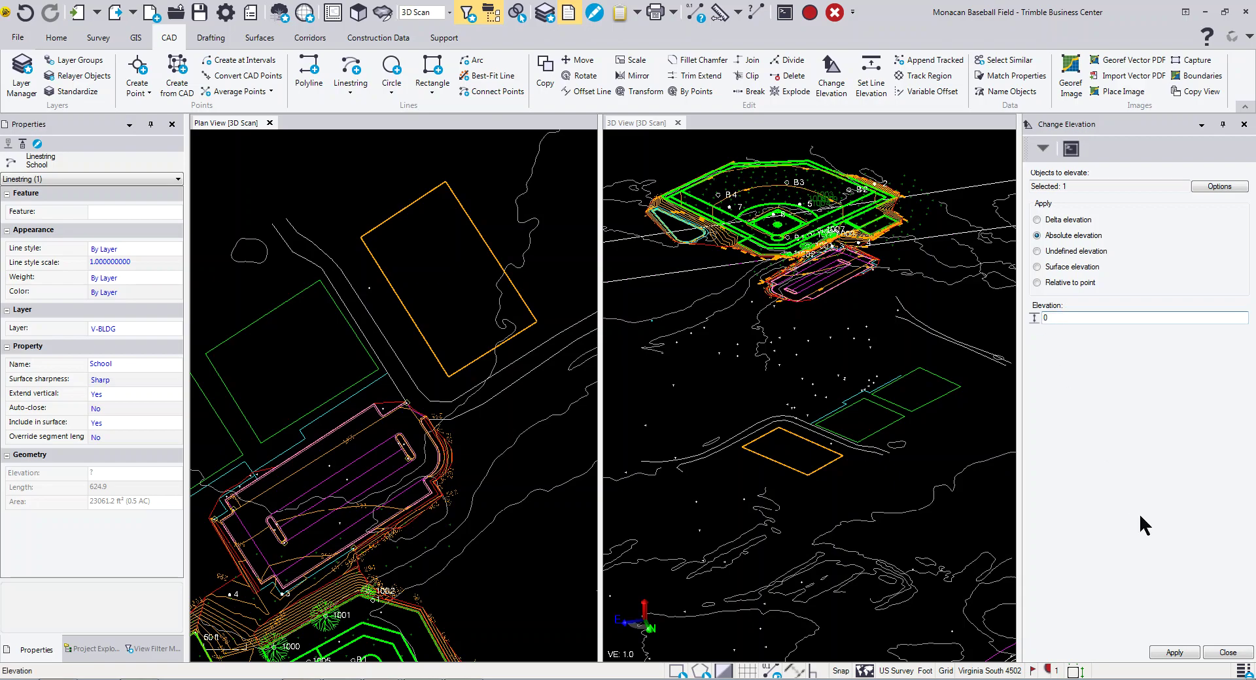
{"action": "left_click", "coordinate": [1177, 653]}
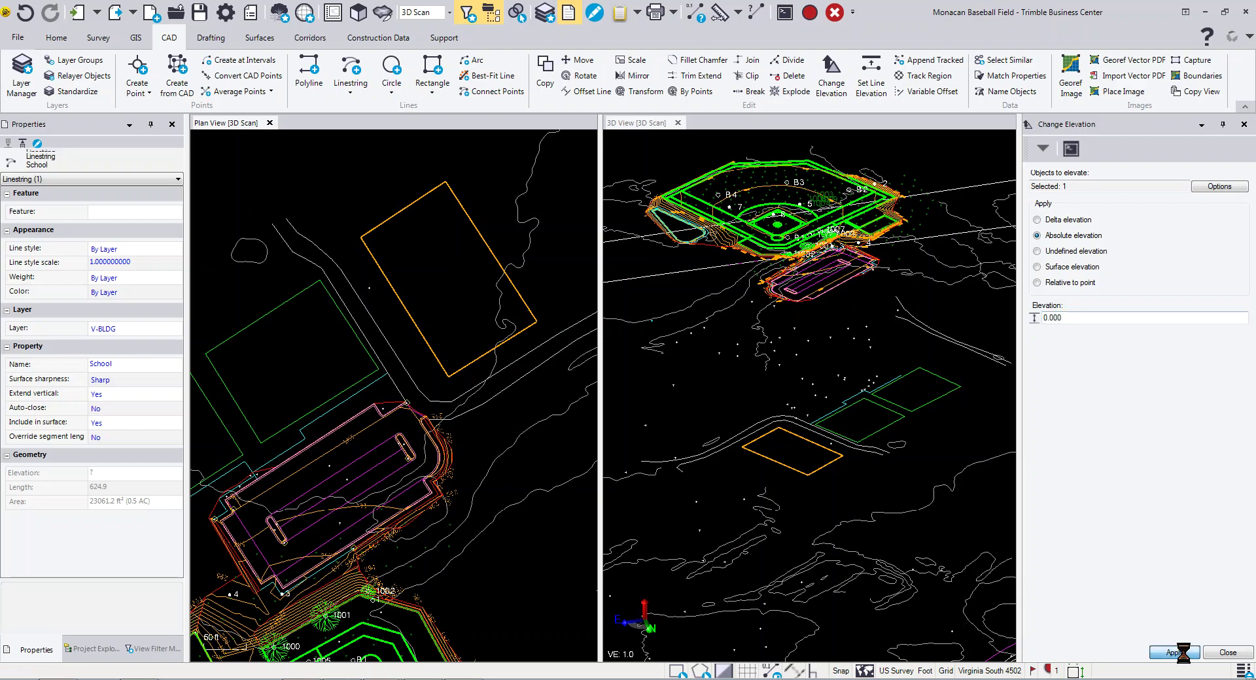
- Raise the School linestring by a delta elevation of 50 ft
{"action": "left_click", "coordinate": [1039, 223]}
{"action": "left_click", "coordinate": [1057, 318]}
{"action": "type", "text": "50"}
{"action": "left_click", "coordinate": [1174, 653]}
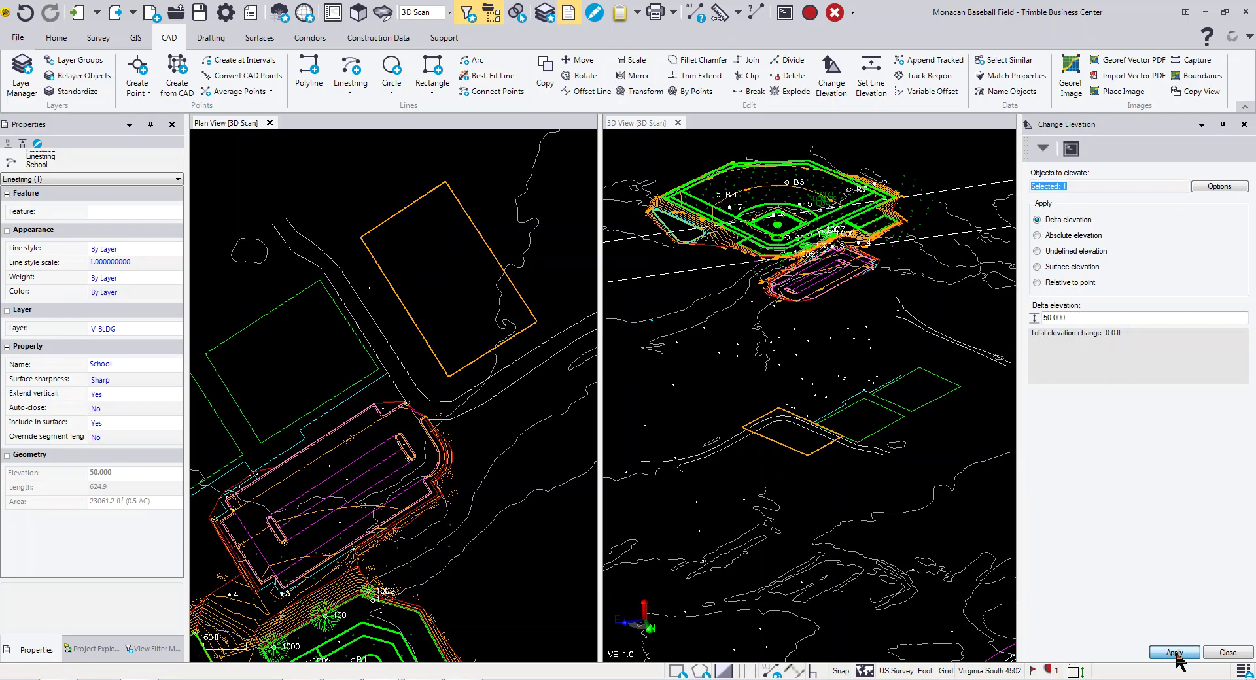